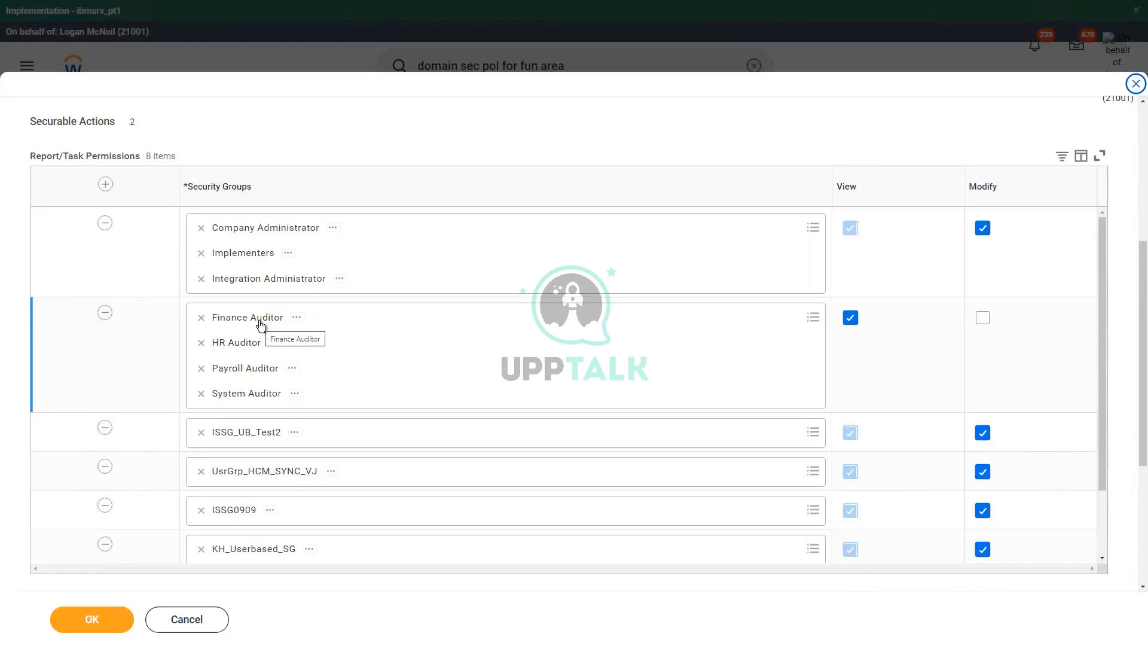
- Remove Finance Auditor from the security groups in the view-only auditor row of the Report/Task Permissions
click(201, 318)
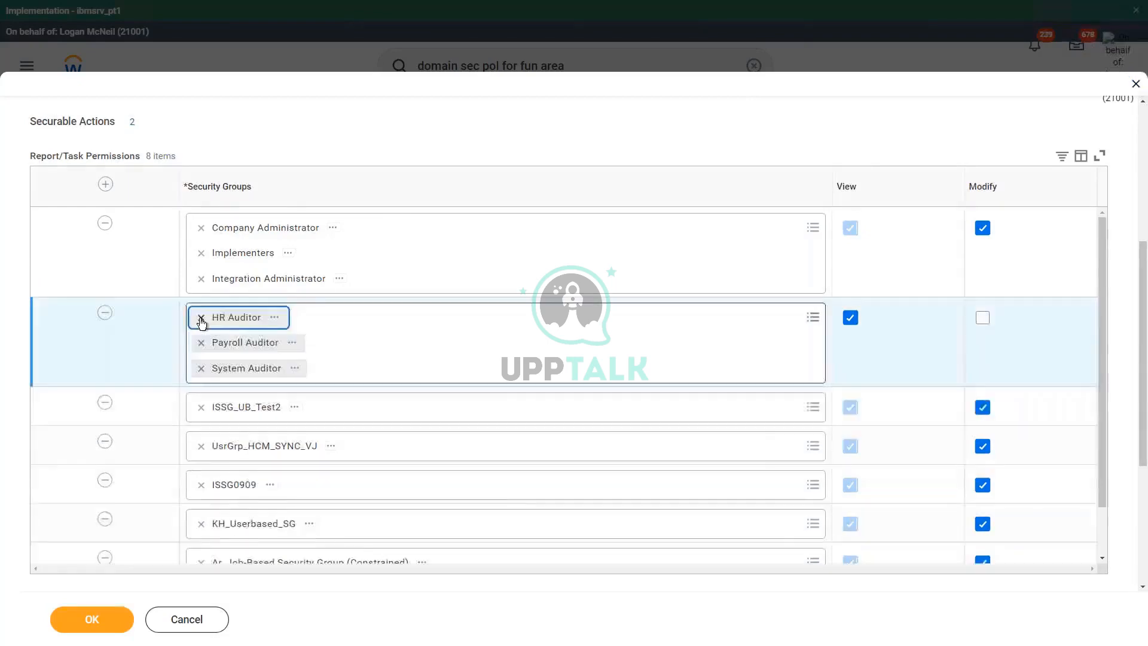
- Add Finance Auditor to the Company Administrator row's security groups, and remove it from that row again
click(464, 309)
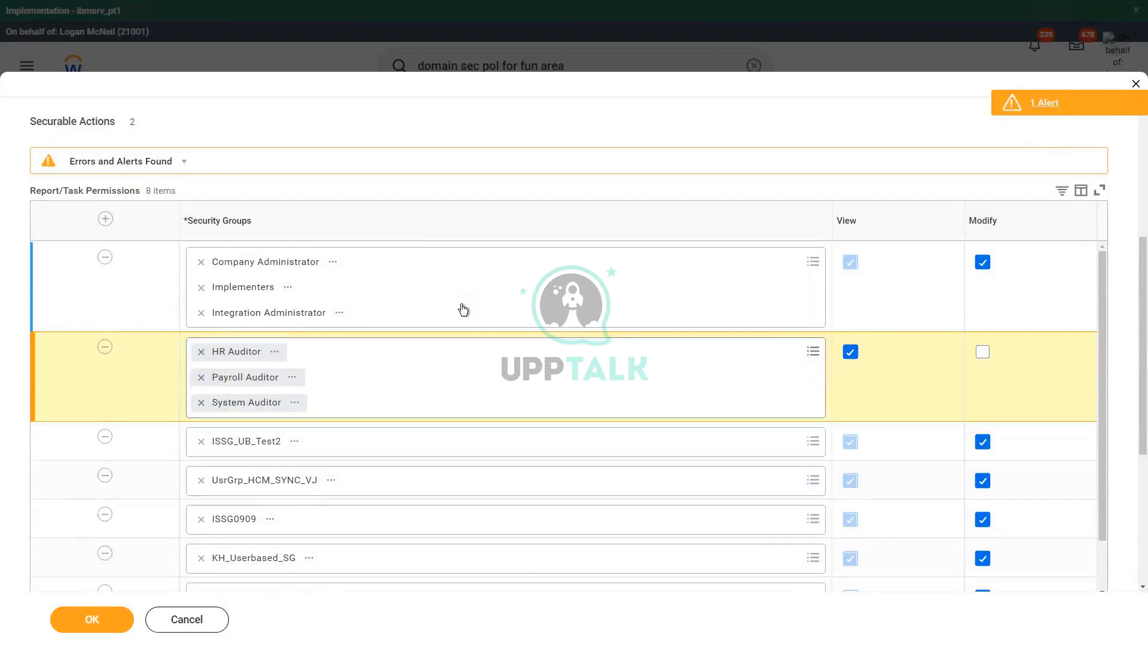
click(463, 309)
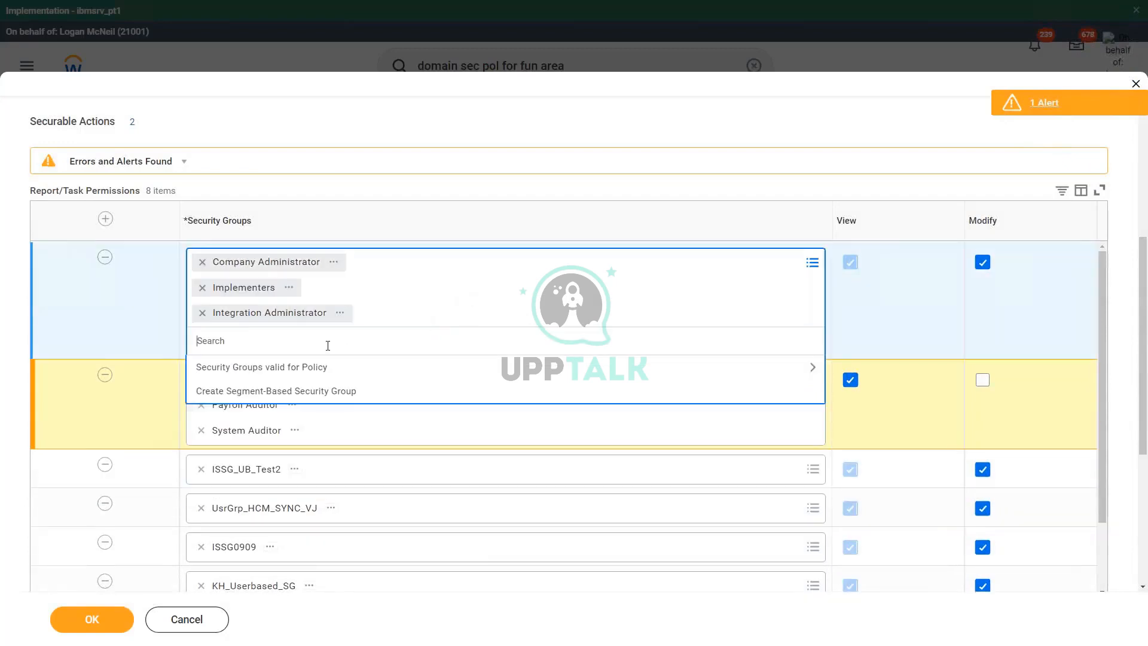
text(fin aud)
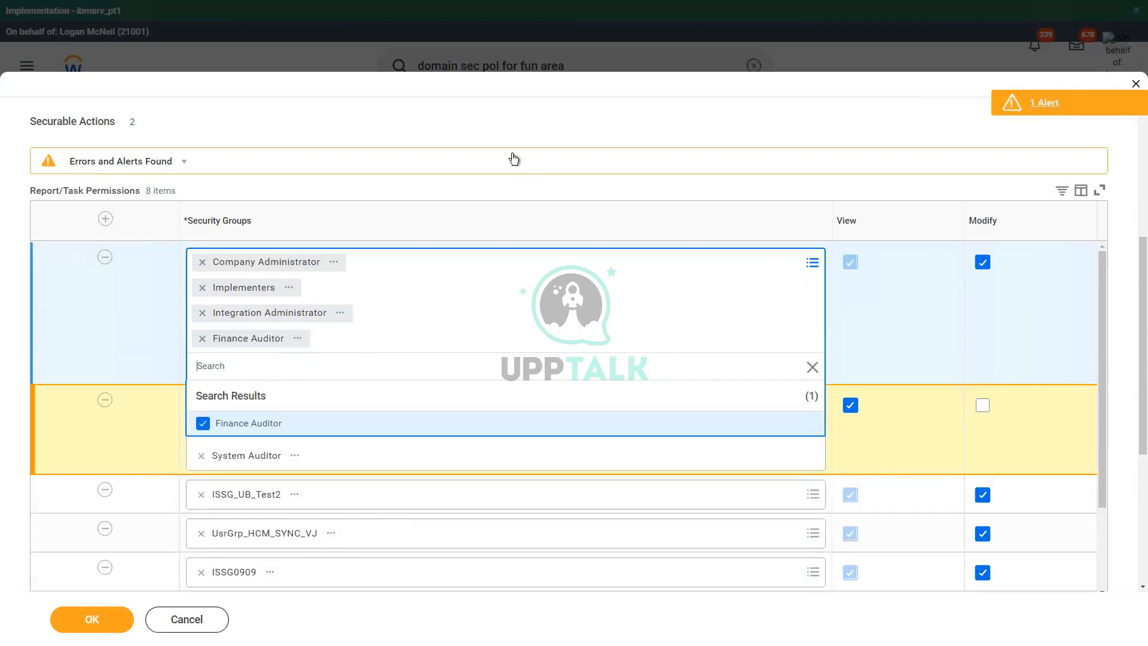
click(485, 114)
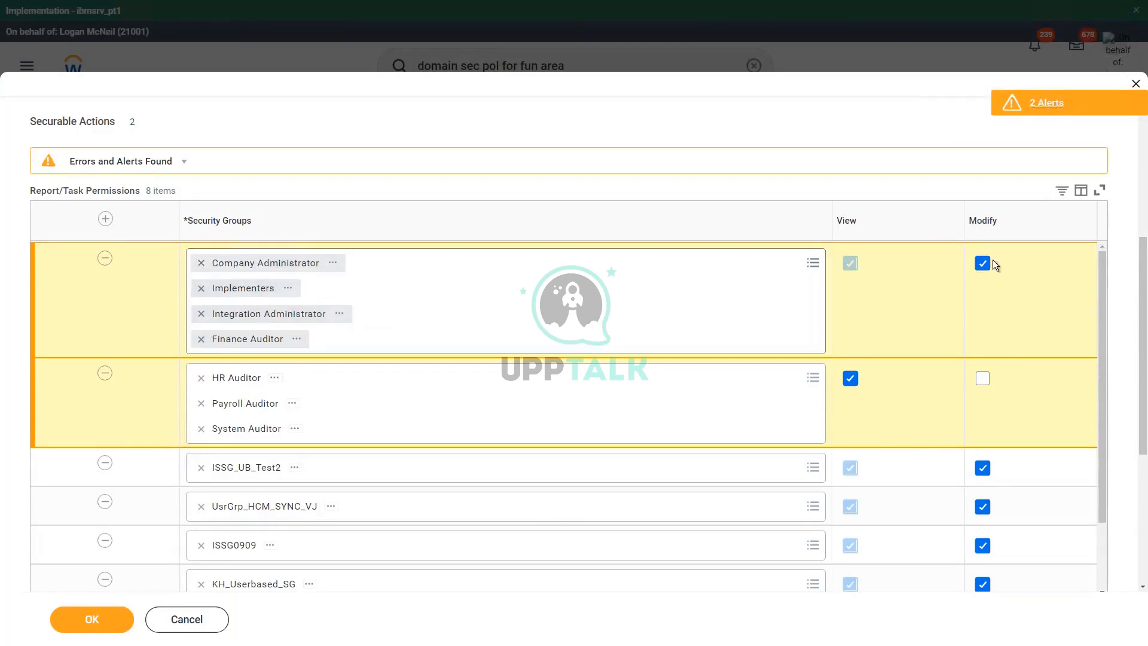
click(201, 339)
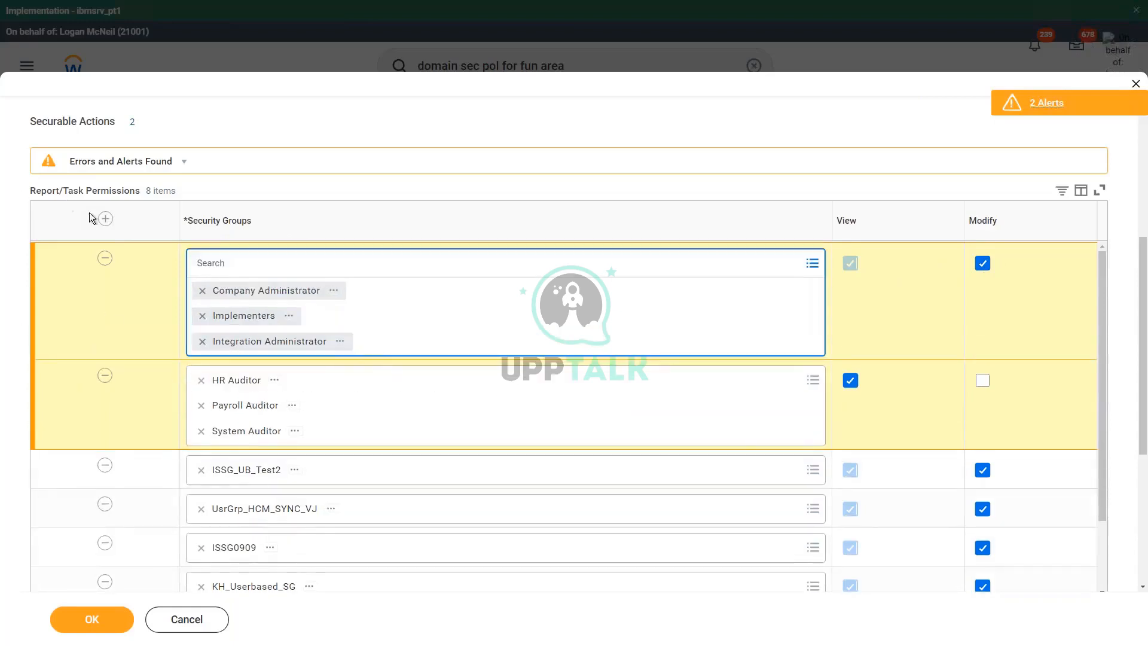
- Try a separate Report/Task Permissions row for Finance Auditor with Modify access, and delete that row
click(107, 220)
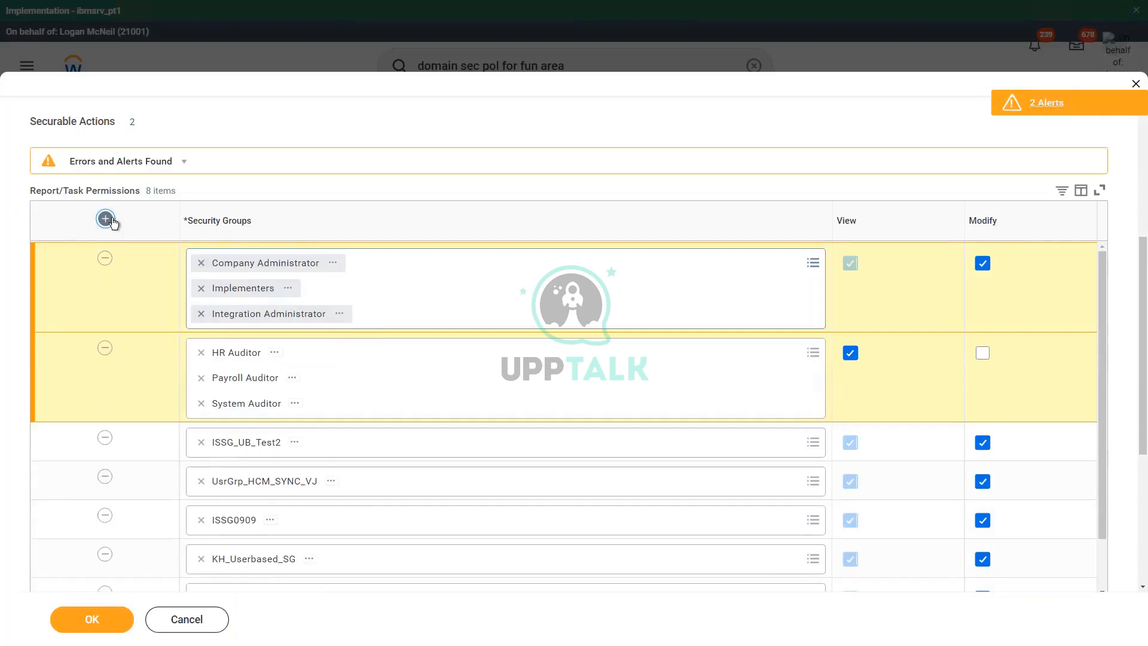
click(112, 223)
click(221, 262)
text(fin aud)
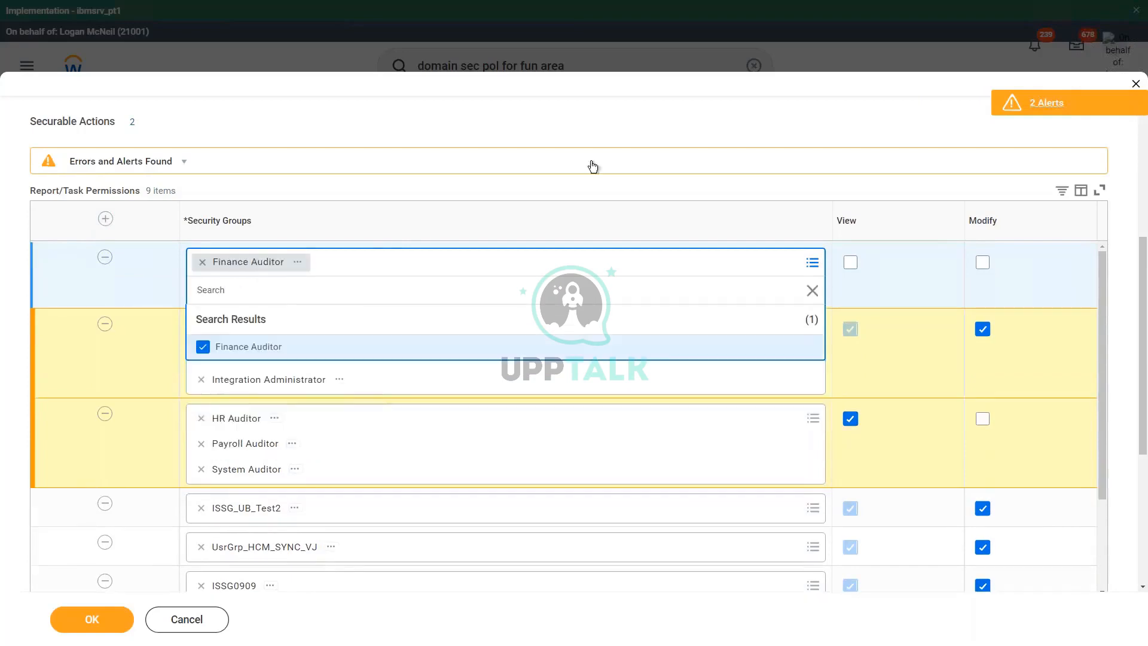
click(860, 170)
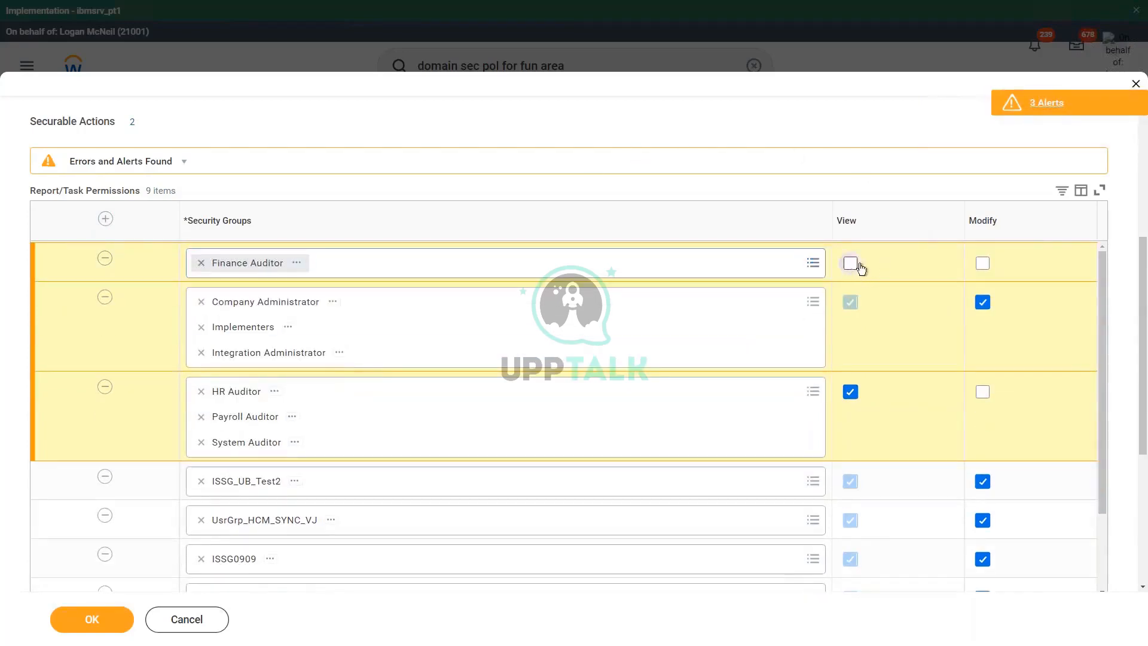
click(983, 264)
mouse_move(874, 245)
mouse_down()
mouse_move(820, 258)
mouse_move(861, 283)
mouse_move(879, 257)
mouse_up()
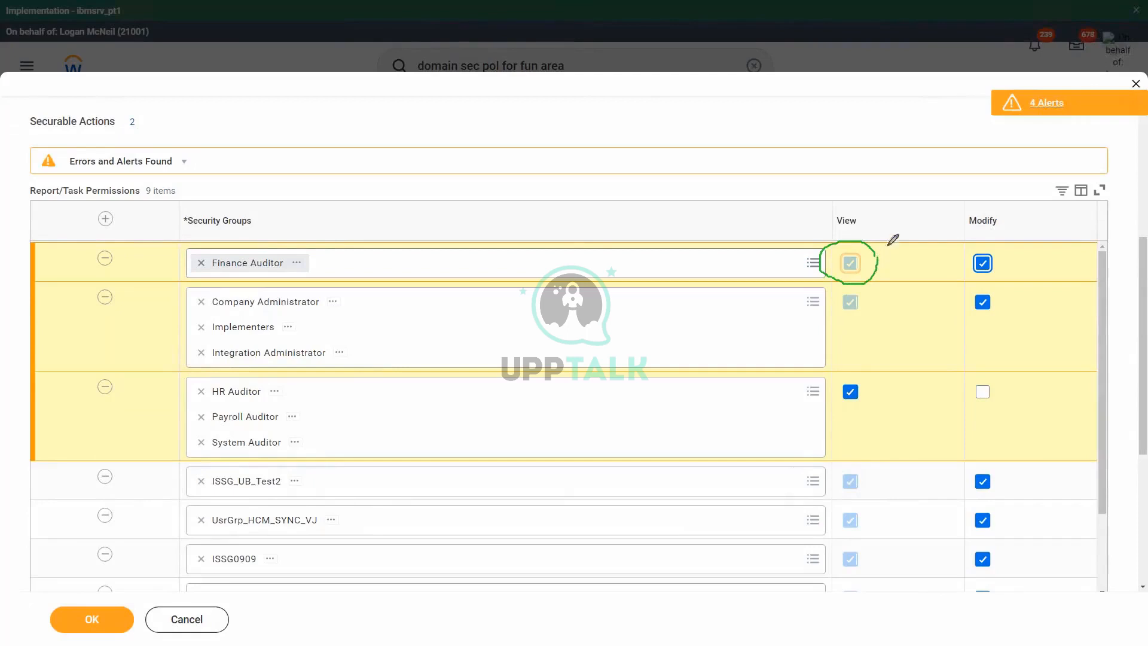
click(850, 263)
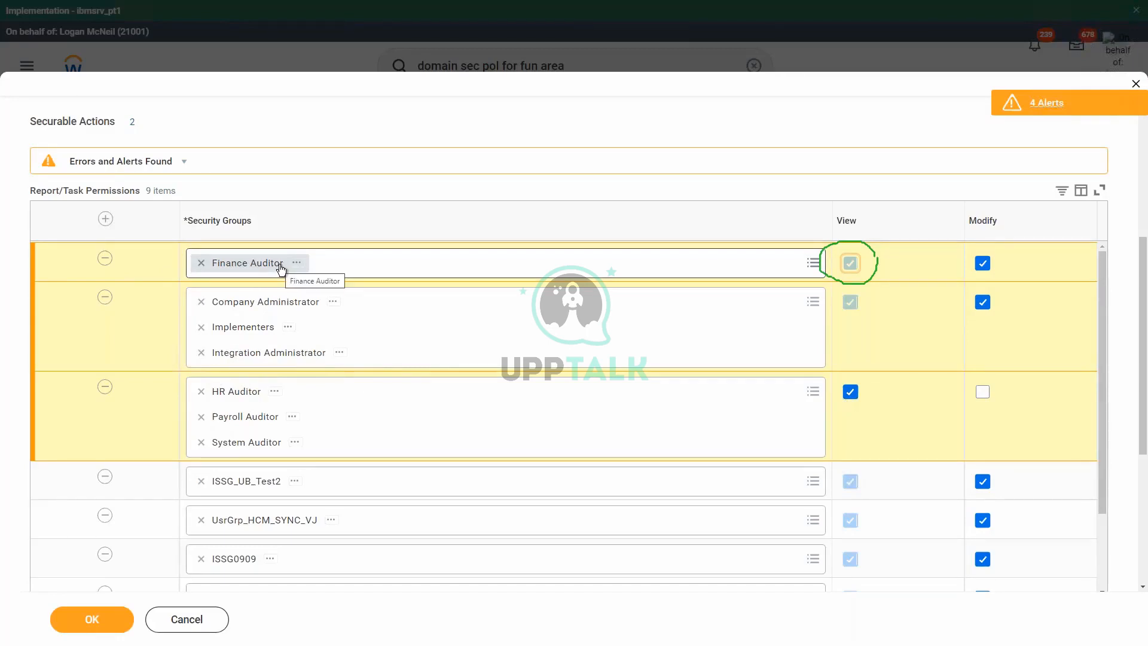
click(105, 258)
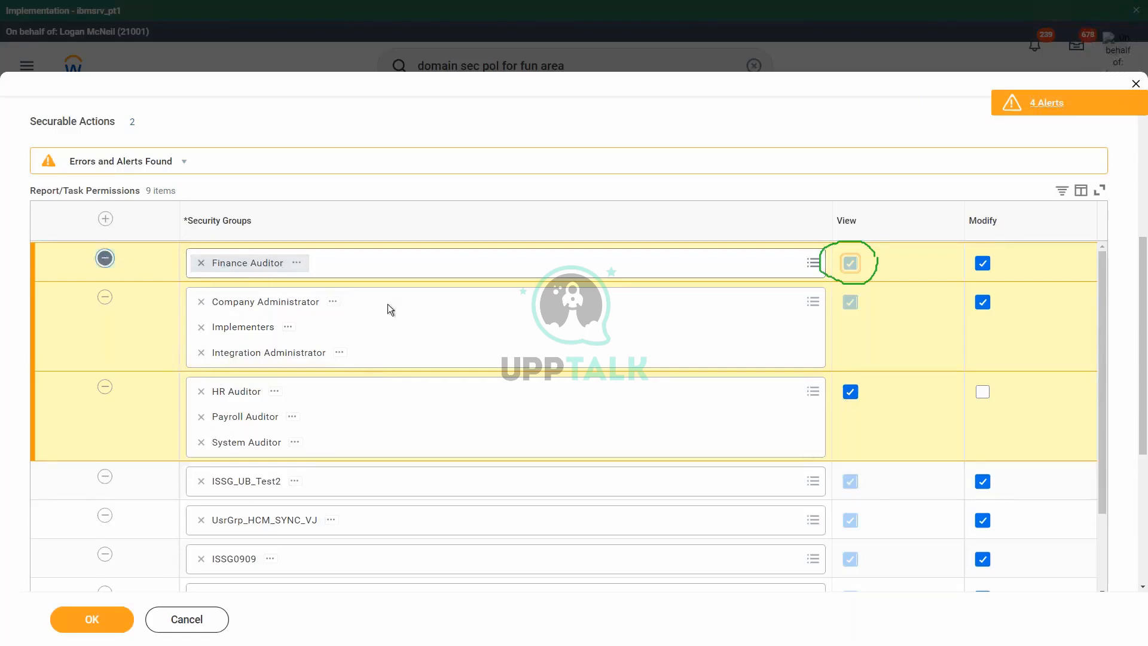
- Add Finance Auditor to the Report/Task Permissions row with Modify access that holds Company Administrator, Implementers and Integration Administrator
click(429, 283)
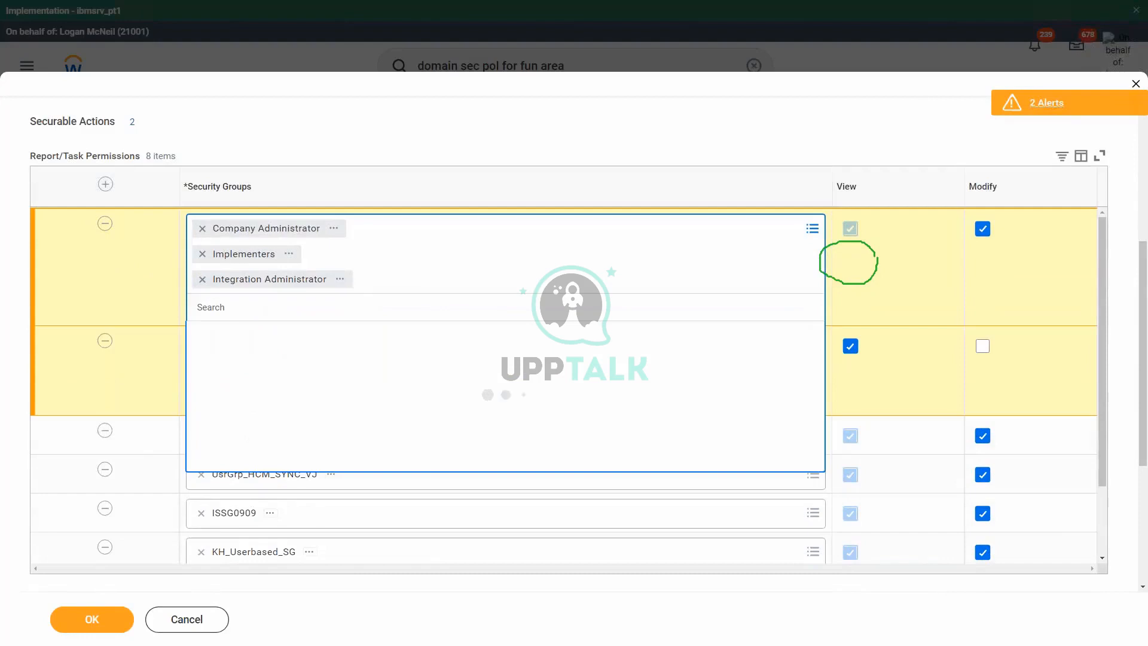
text(n)
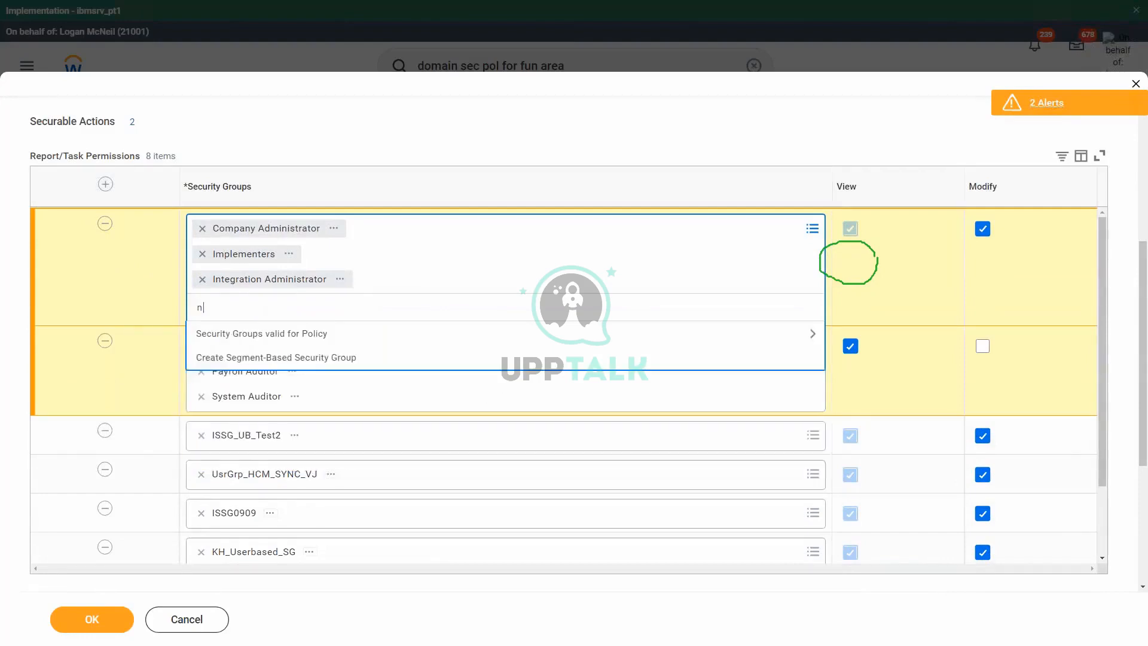
key(BackSpace)
text(fin aud)
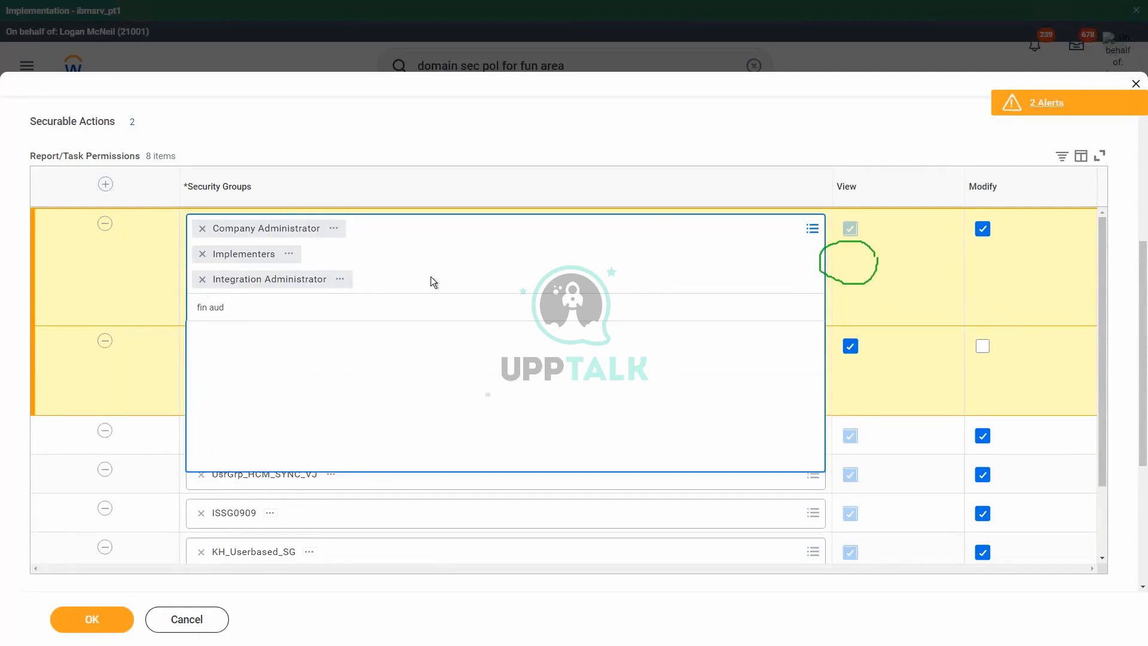
click(342, 129)
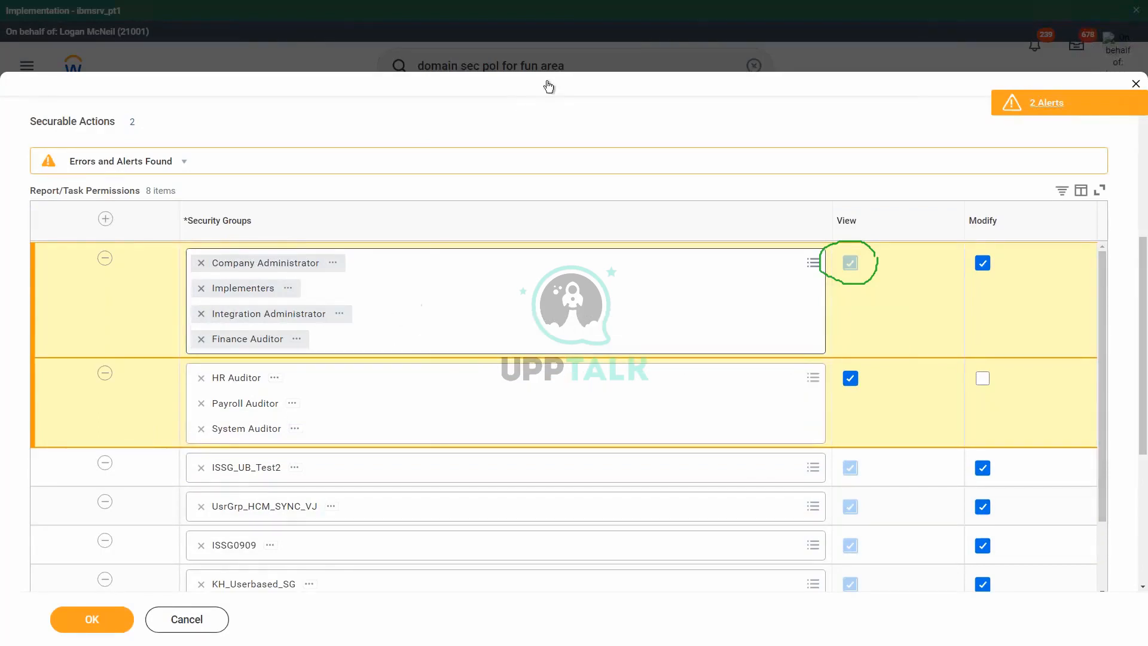
mouse_move(703, 15)
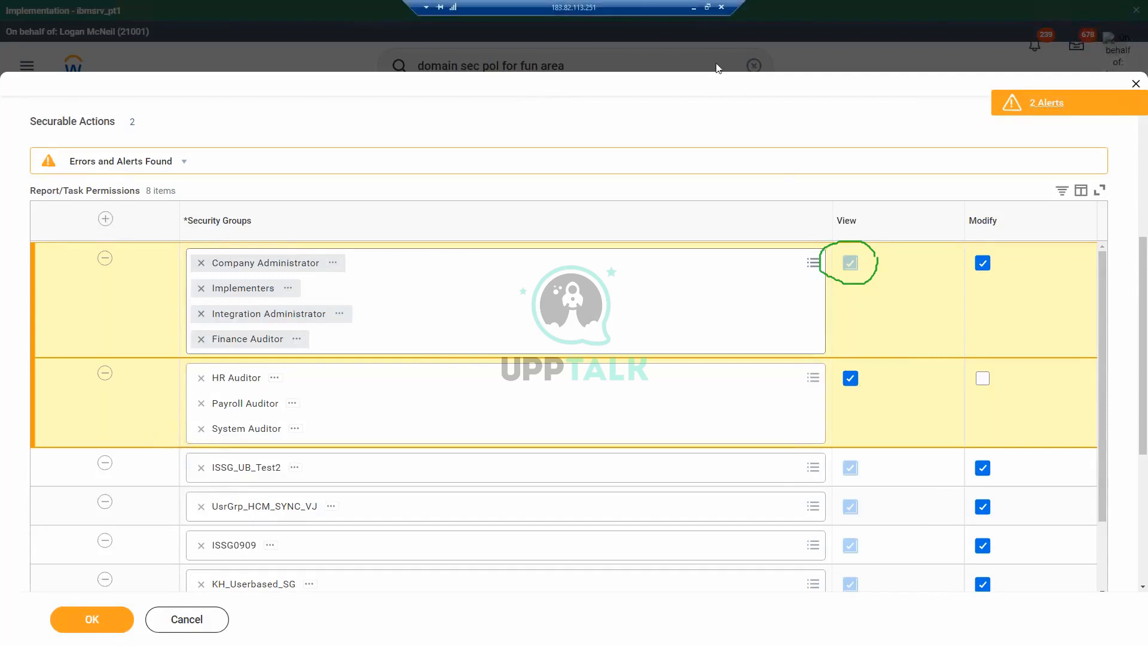
click(710, 88)
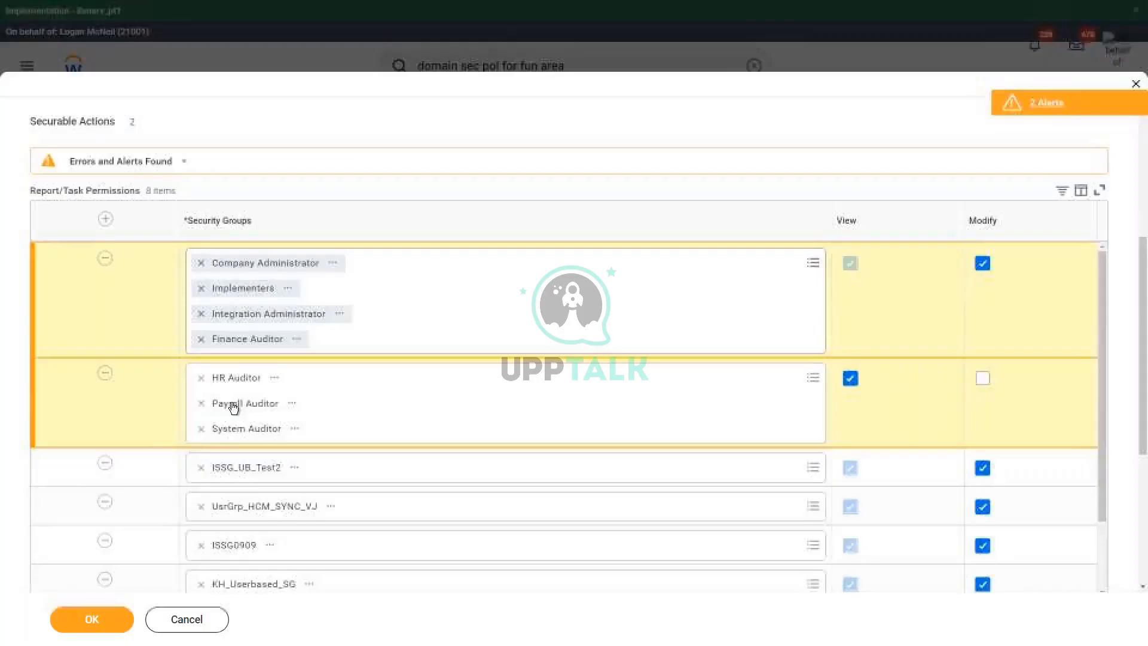
- Open the alerts for the changed permission rows, examine which task they require for activating the security policy changes, and close them
click(1056, 107)
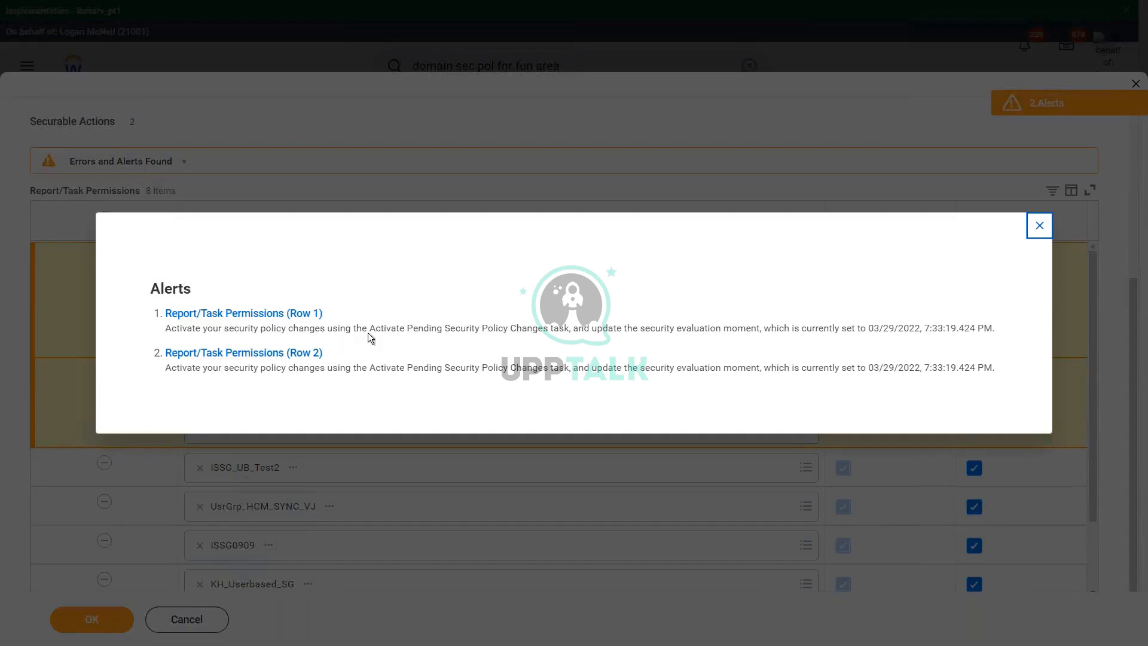
drag(374, 326, 545, 335)
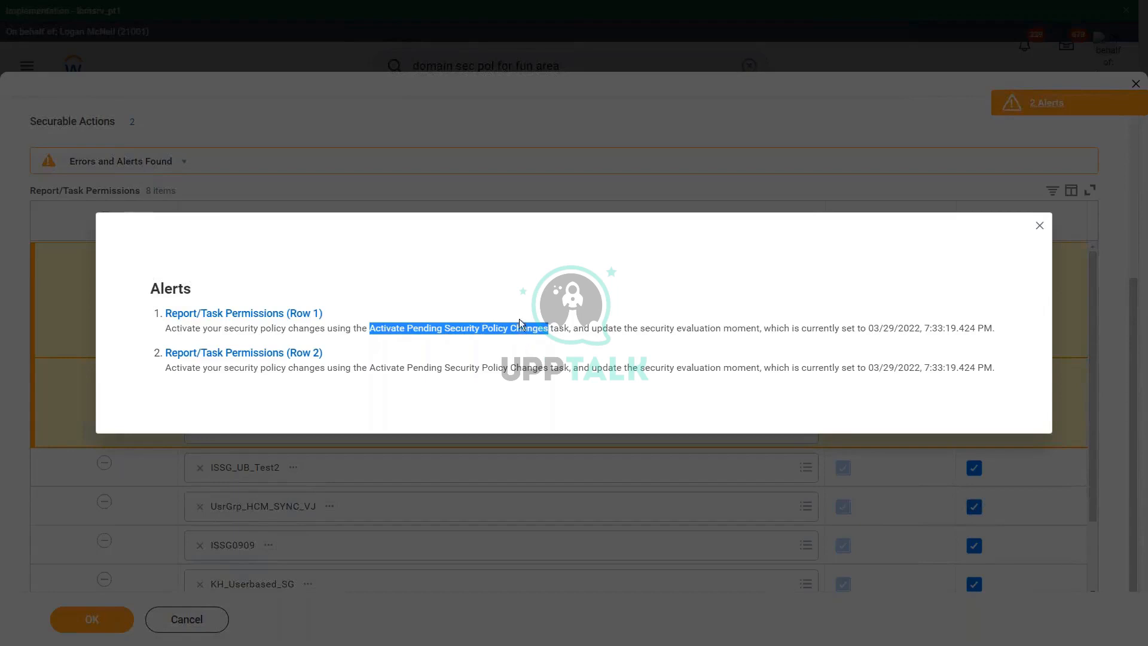
click(375, 331)
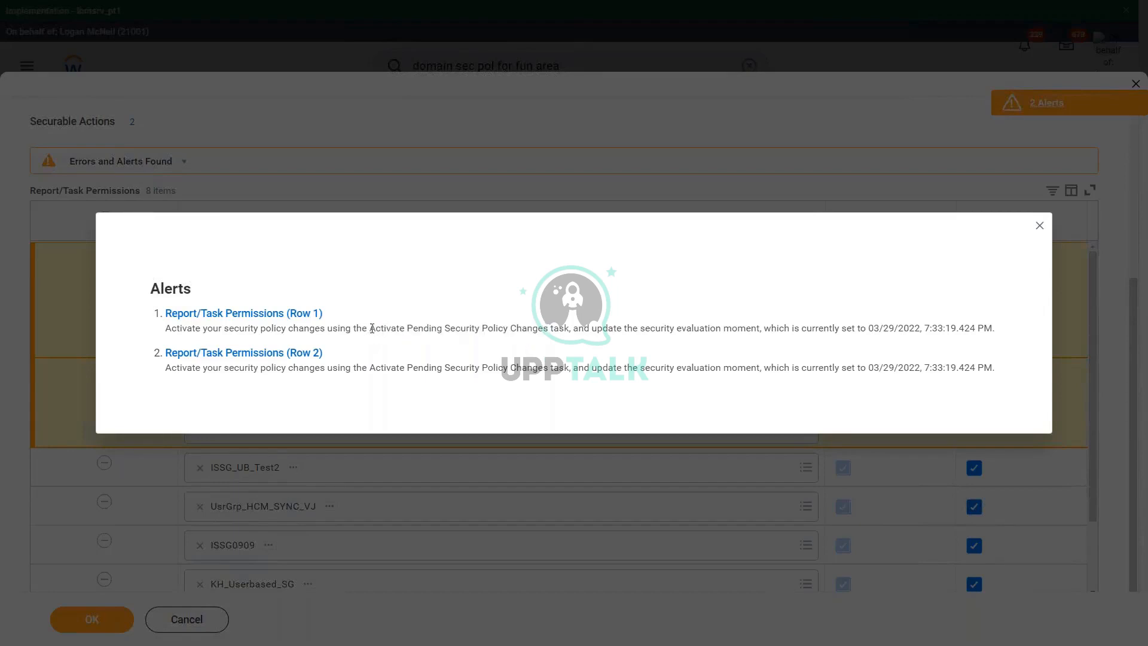
drag(370, 328, 543, 328)
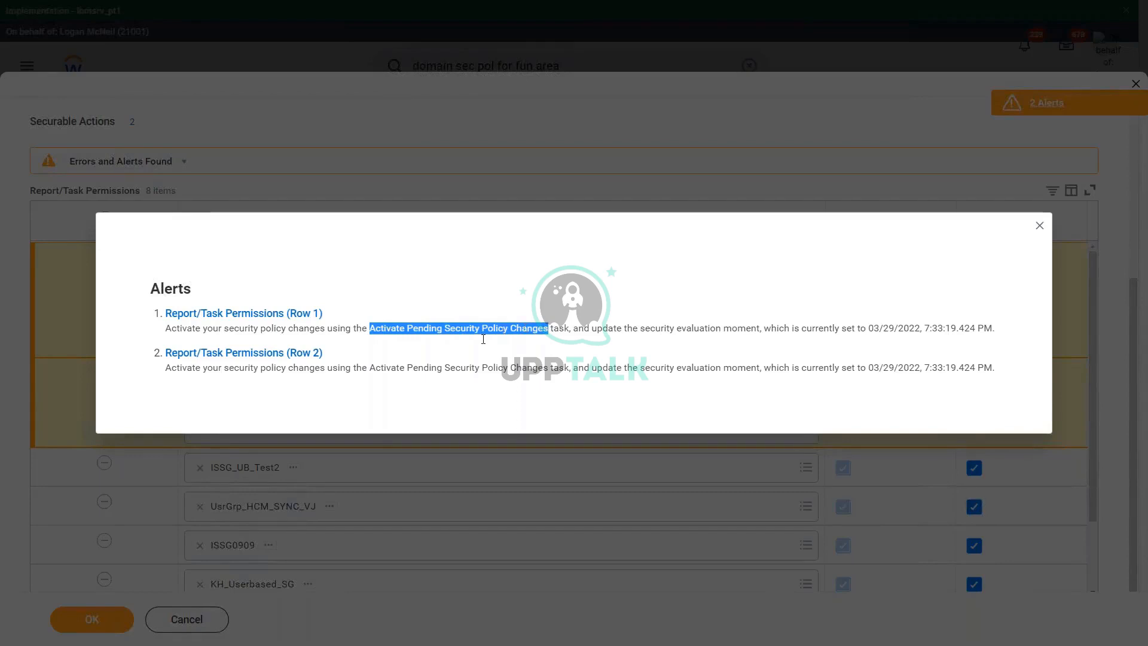
click(443, 328)
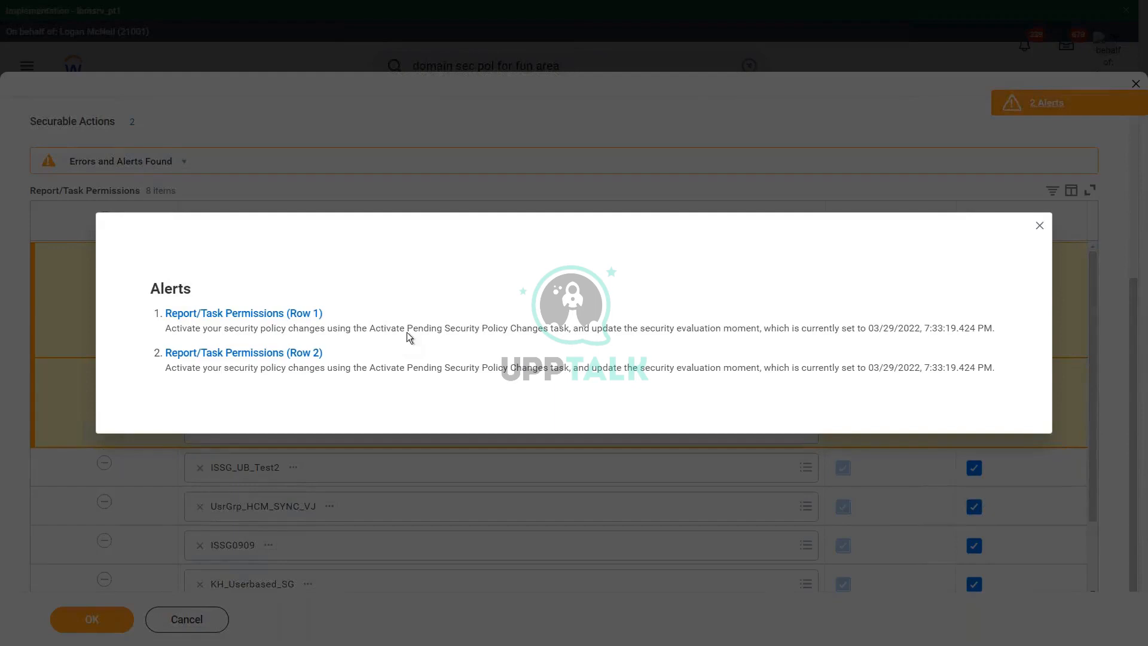
drag(437, 329, 531, 327)
click(559, 326)
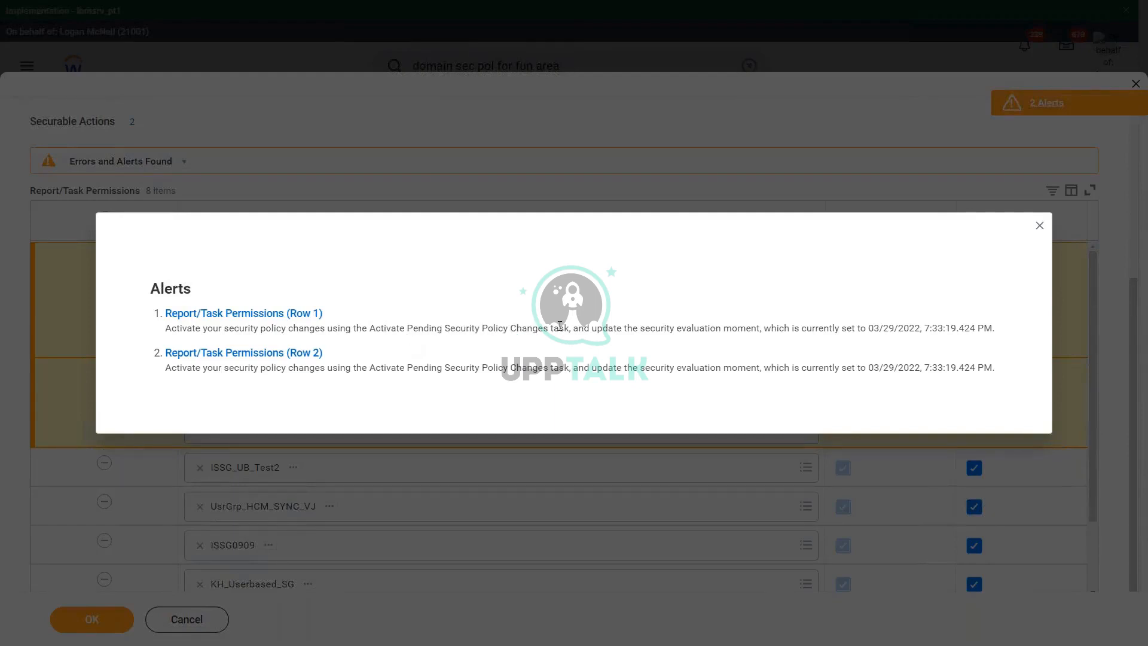
click(1039, 225)
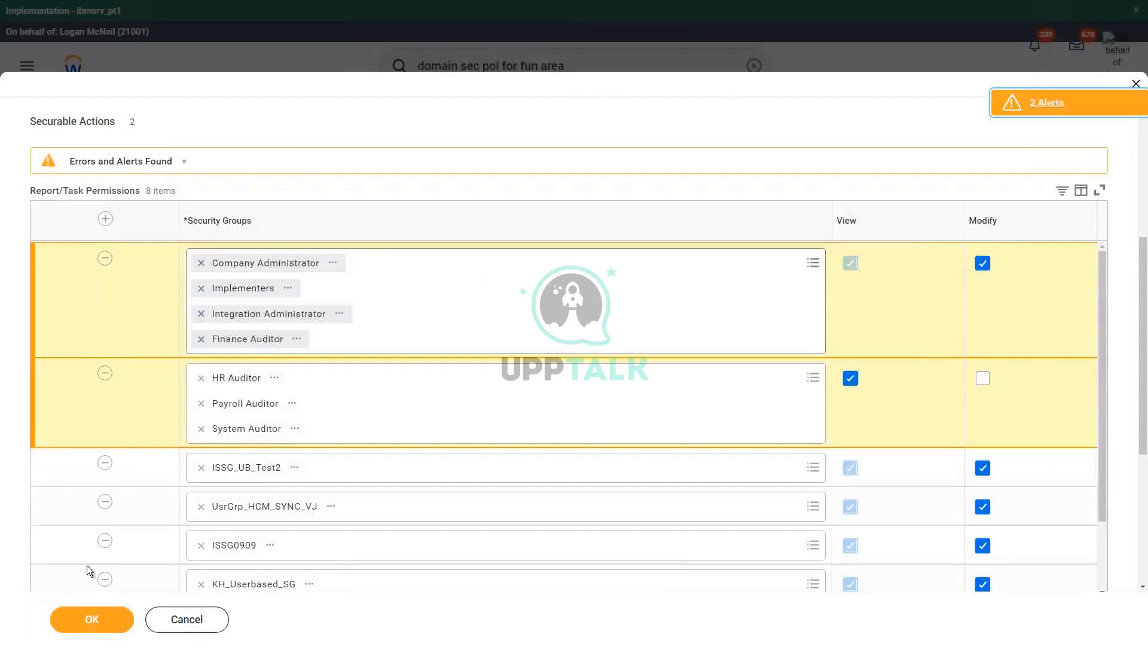
- Save the edited domain permissions and review the security groups in the saved Report/Task Permissions
click(88, 621)
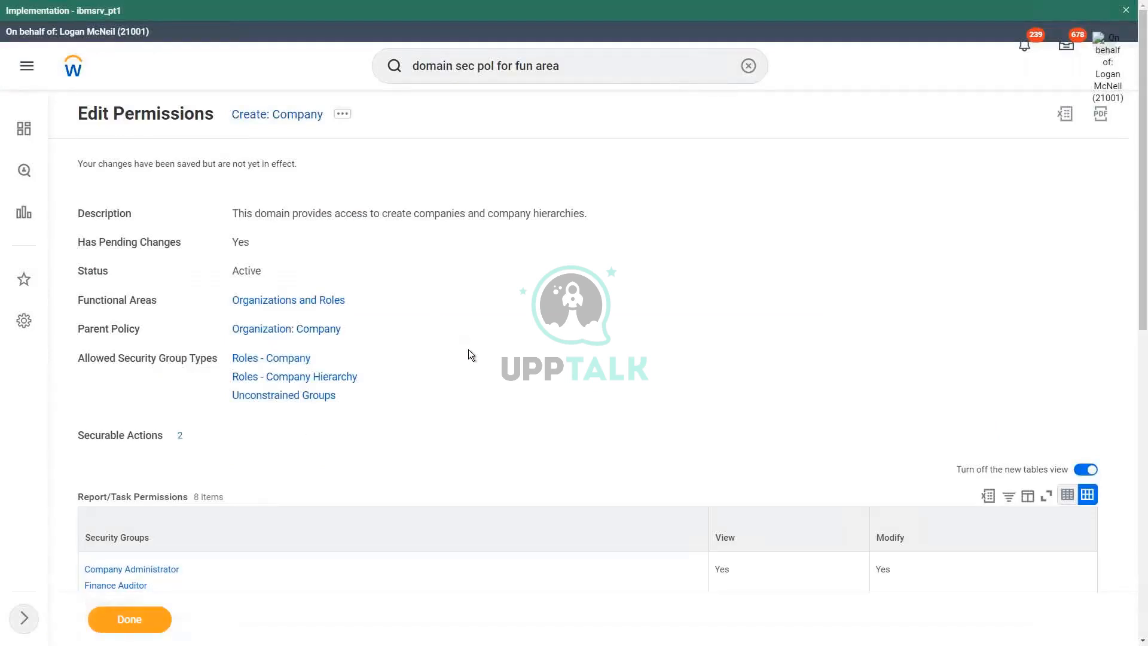
scroll(469, 349, down, 1)
scroll(468, 349, down, 2)
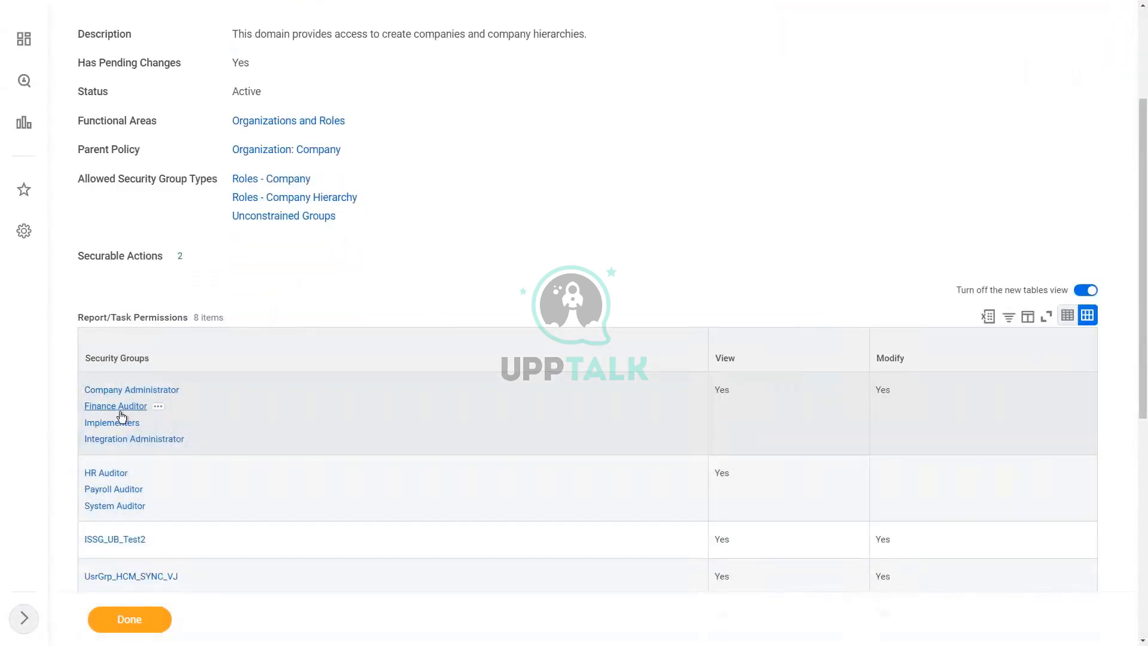
scroll(472, 296, up, 3)
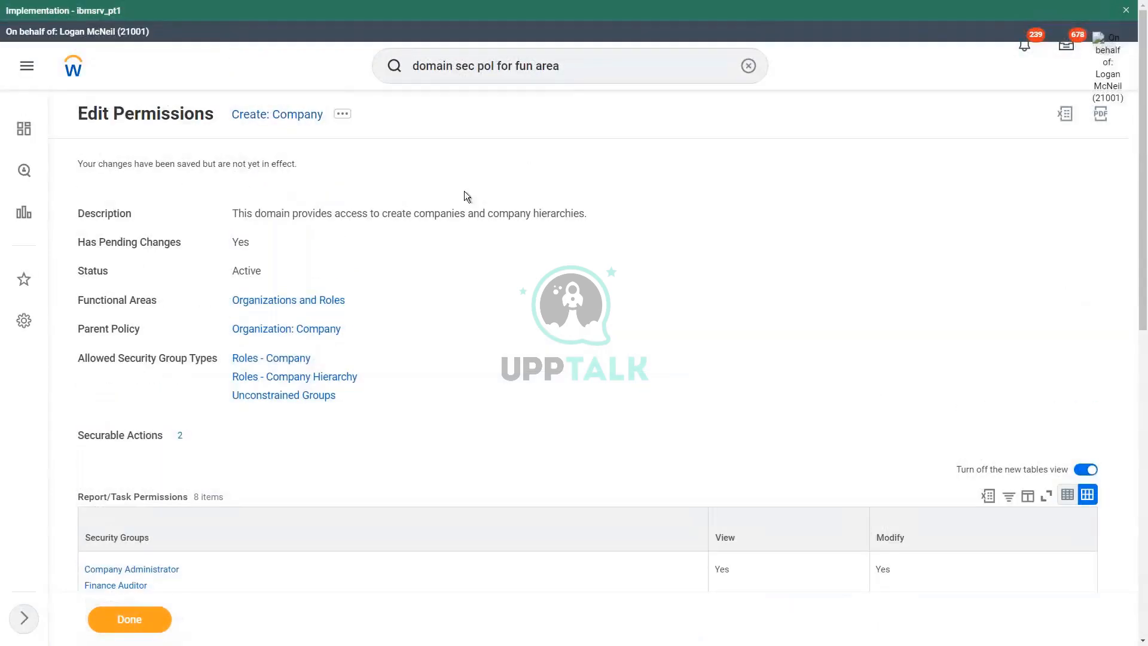
- Search for "activate pending sec" and open the Activate Pending Security Policy Changes task
click(333, 65)
key(ctrl+a)
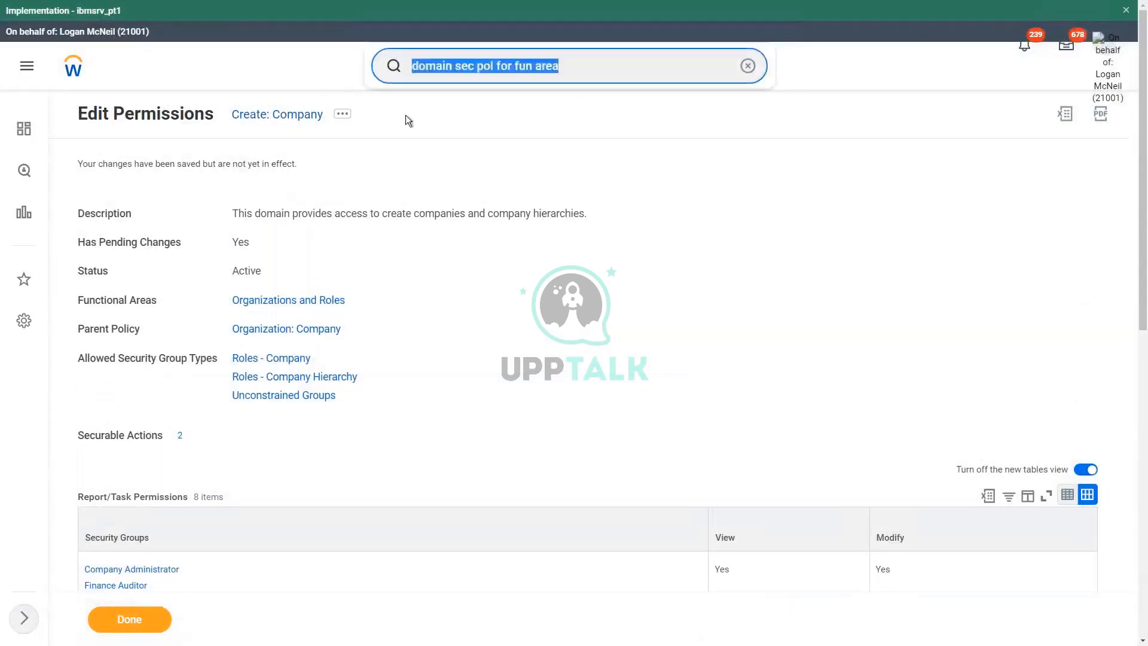
text(activate pending sec)
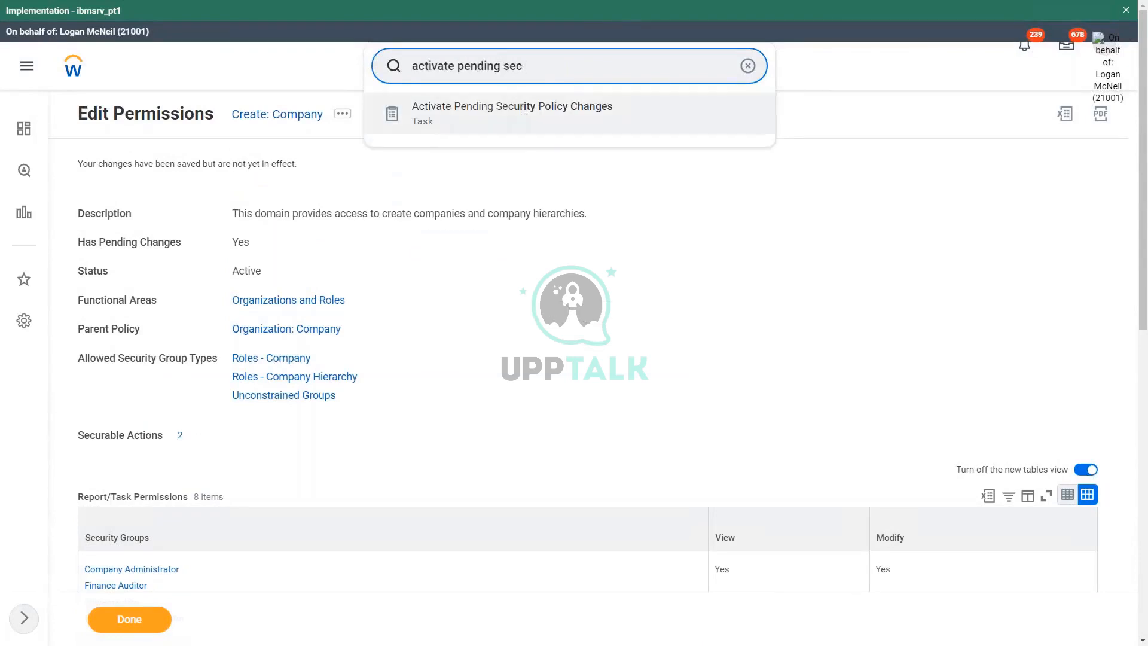
click(544, 115)
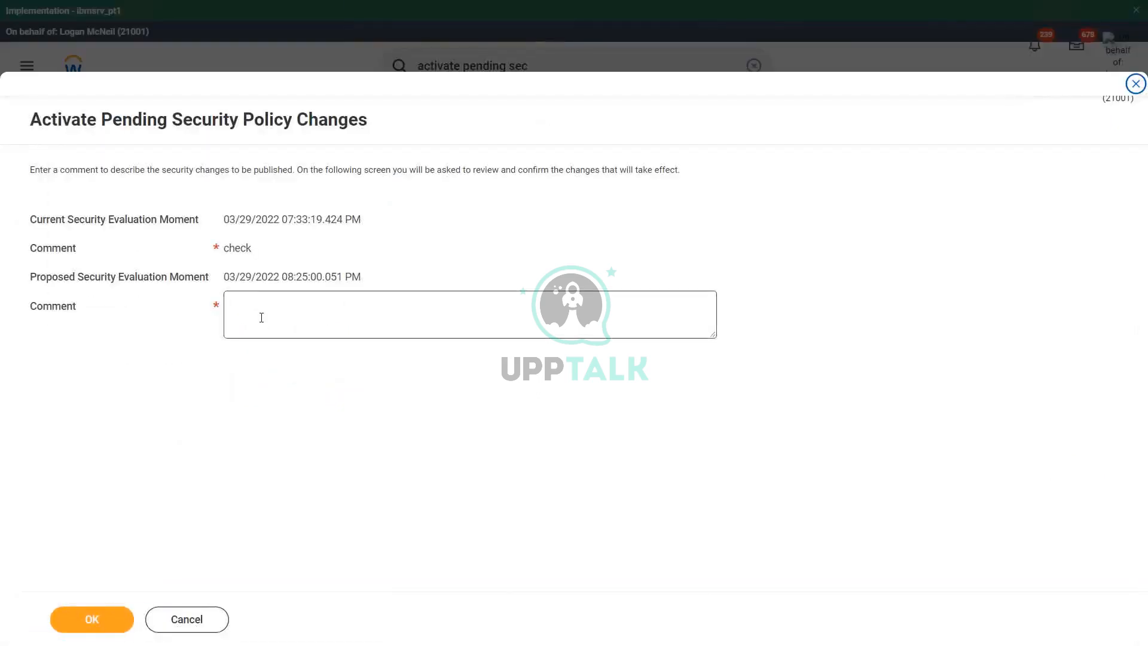
- Enter the comment "Granted Finance Auditor - Modify access to Create Company" for the pending security changes and proceed to the confirmation page
click(262, 314)
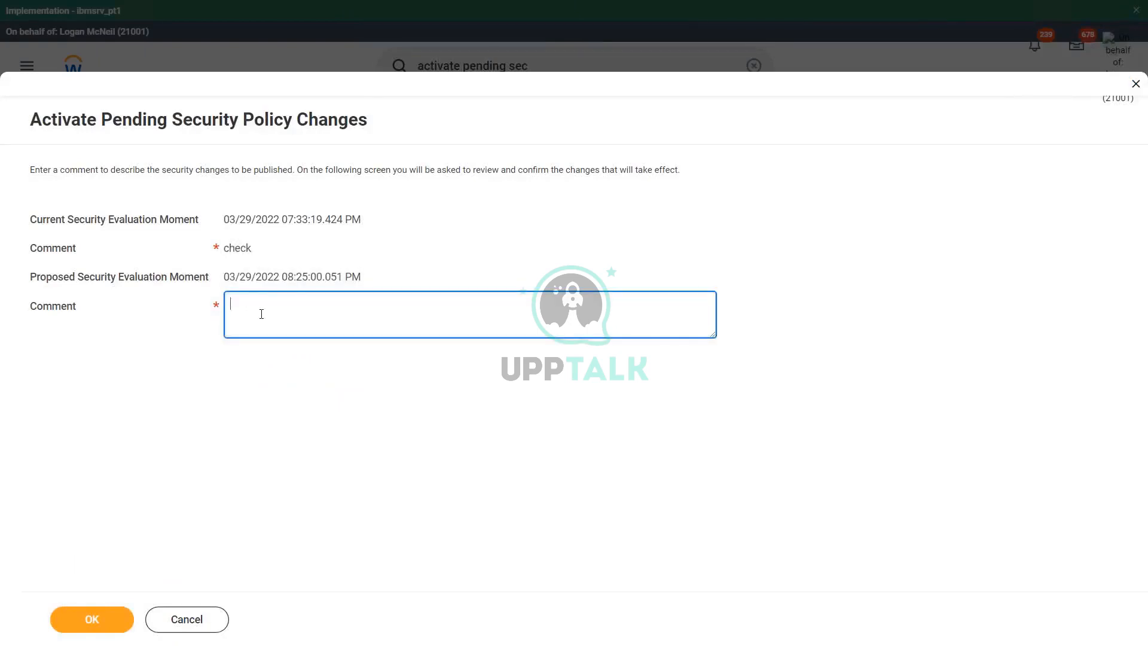
text(Added Finance Audir)
key(BackSpace)
text(tor)
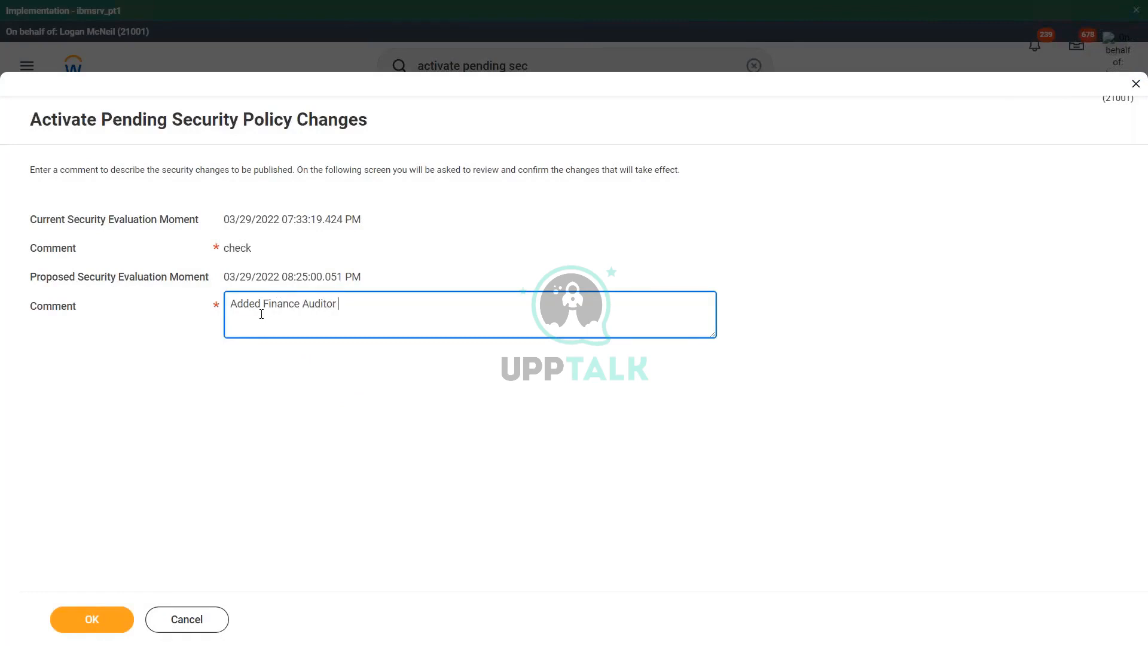
double_click(246, 303)
key(BackSpace)
text(Granted Finance Auditor )
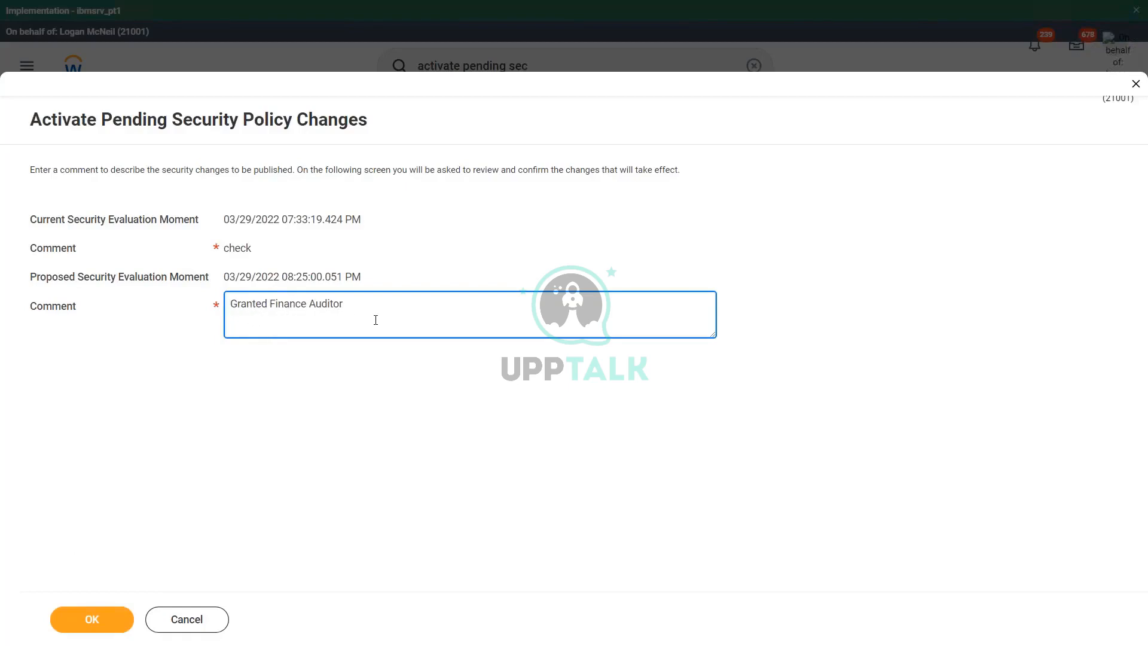
text(- Modify access to Create Com)
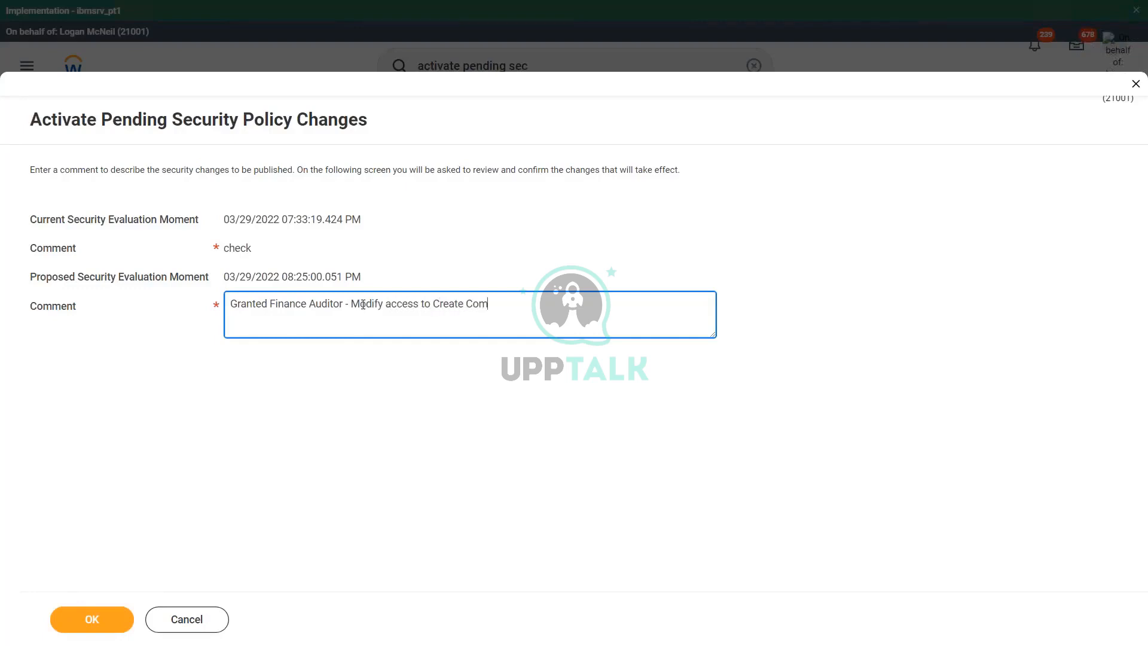
text(pant)
key(BackSpace)
text(y)
click(123, 616)
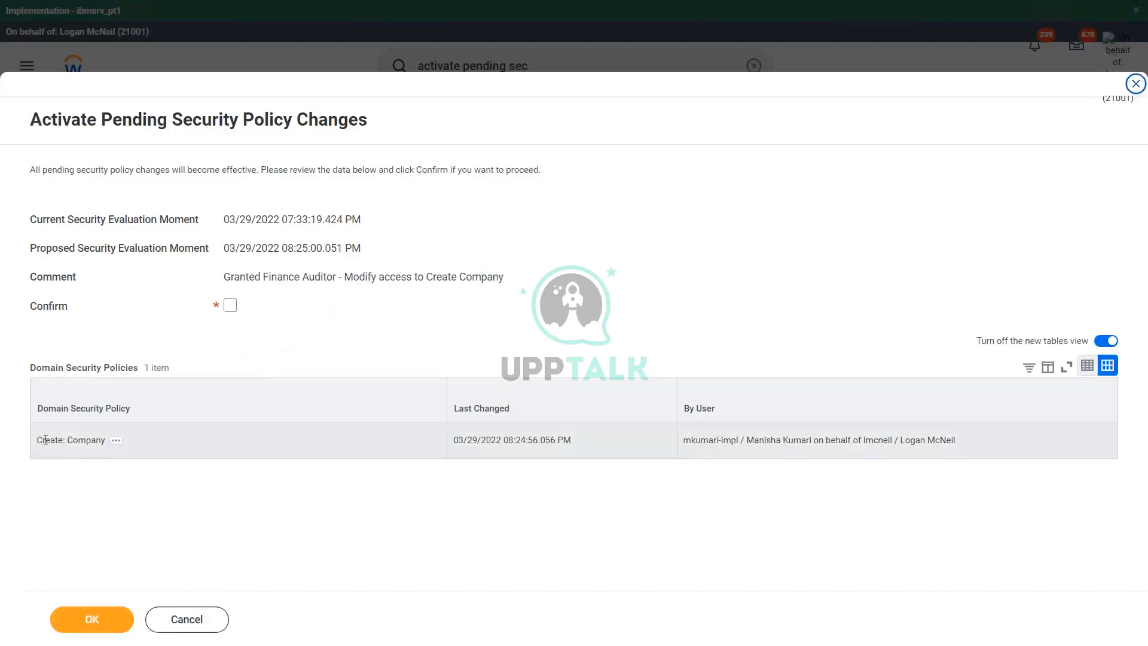
- Review the listed Create: Company policy, confirm and activate the pending security changes, and check the comment on the resulting security timestamp
triple_click(85, 440)
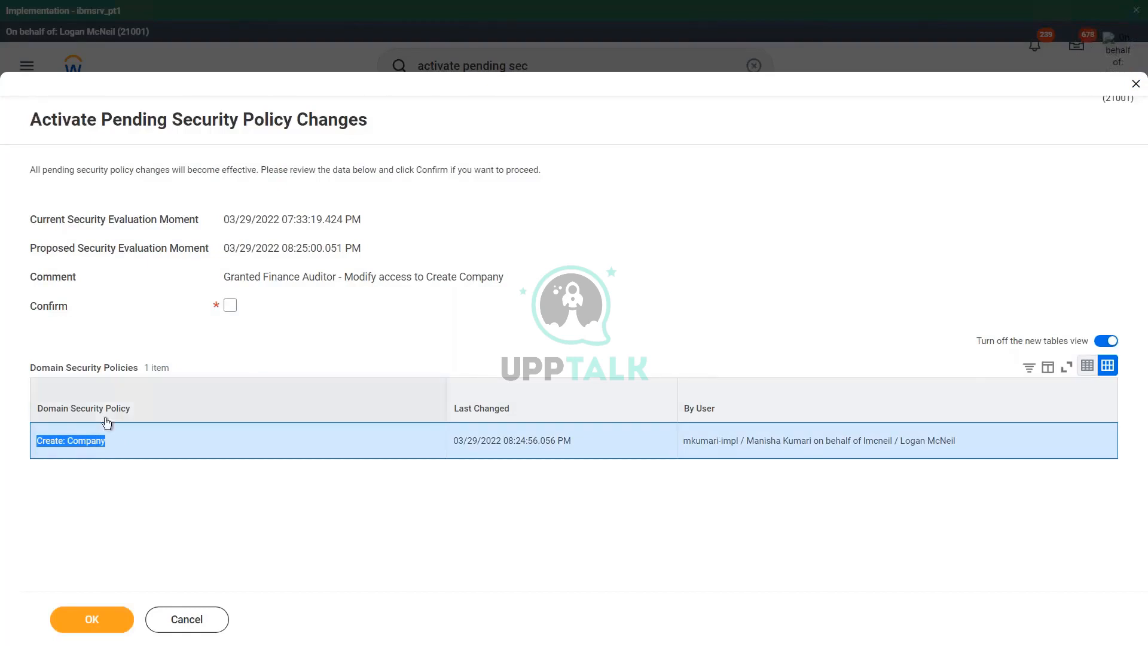
mouse_move(56, 446)
click(232, 306)
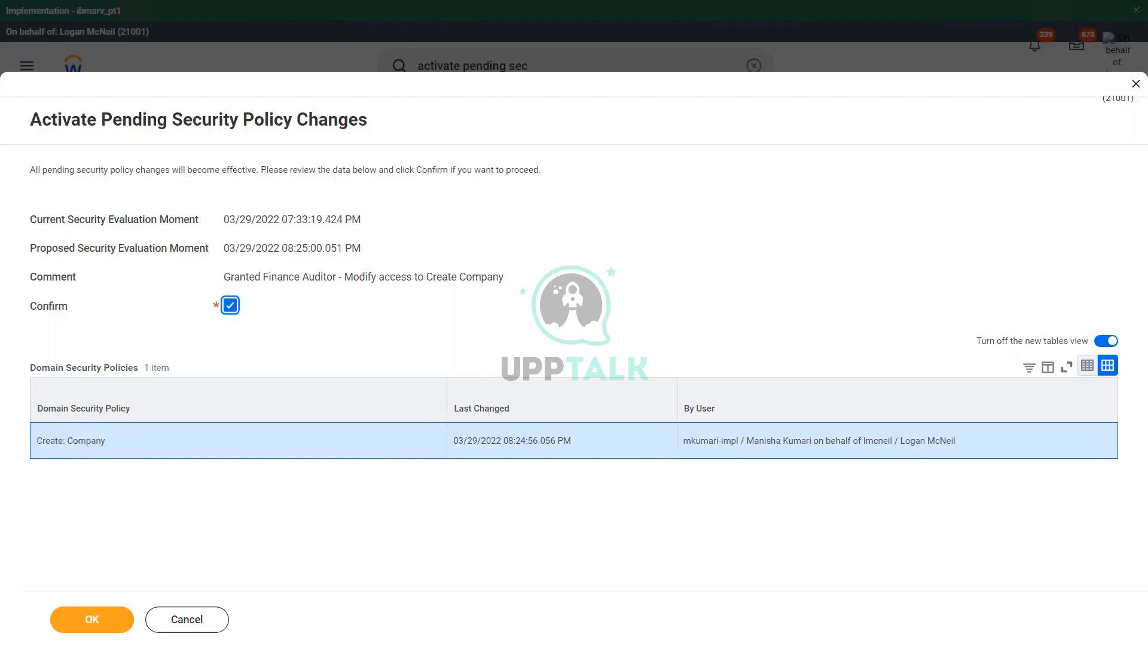
click(91, 622)
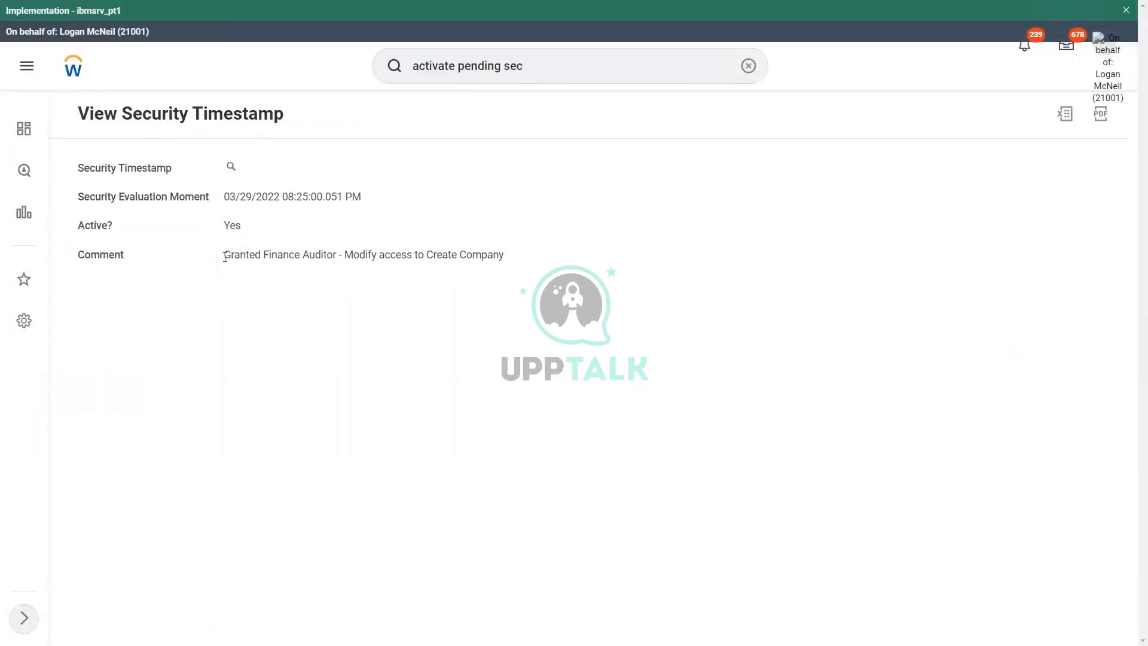
triple_click(225, 259)
click(740, 261)
- Replace the previous search text with "maintain assign roles" to look for the role assignment task
click(532, 78)
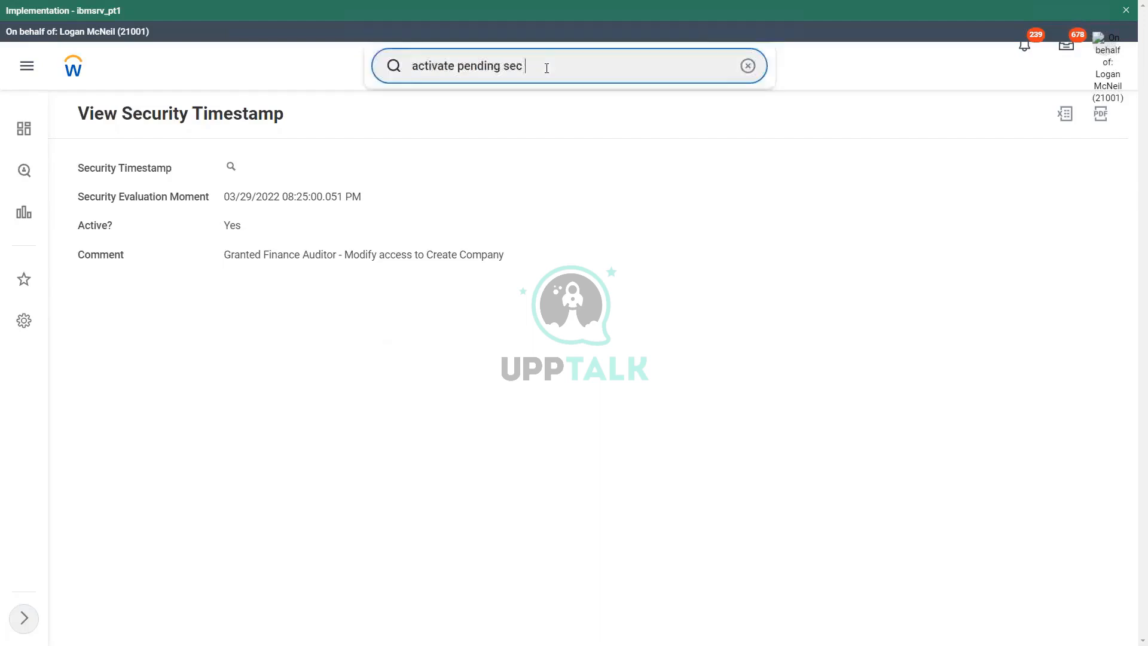
key(ctrl+a)
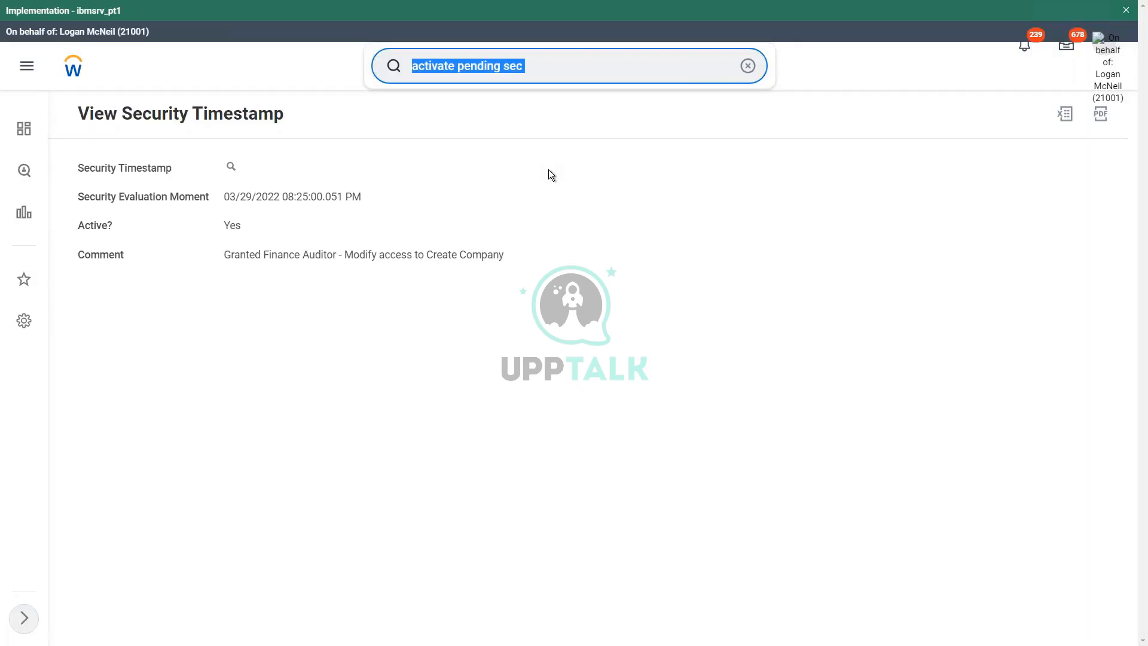
text(maintai)
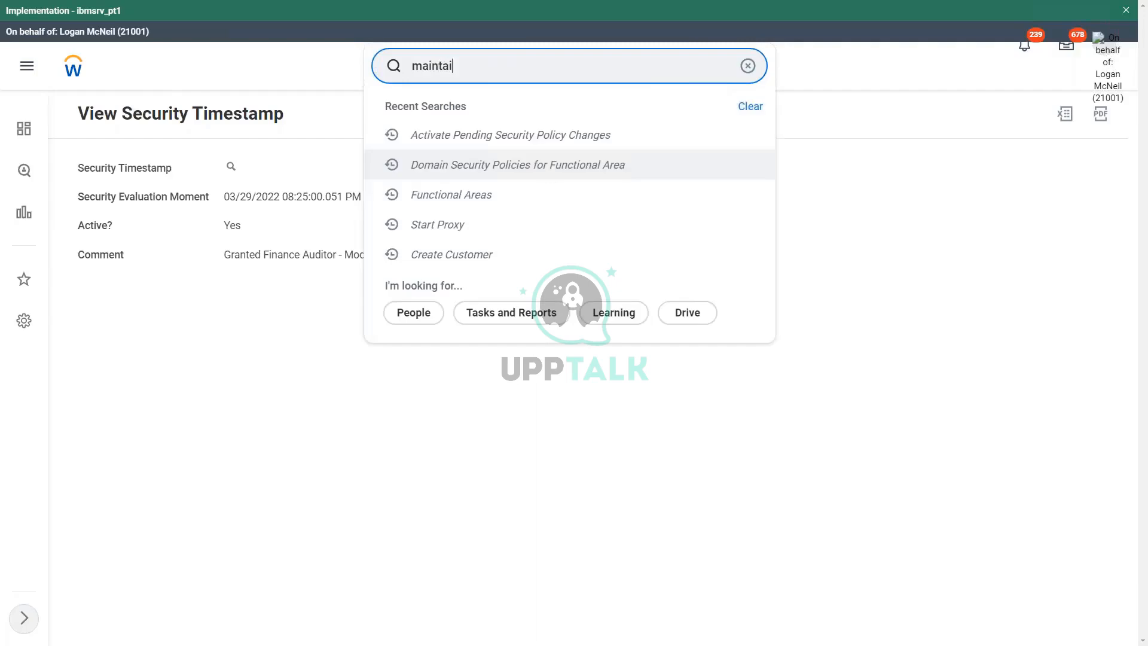
text(n assign roles)
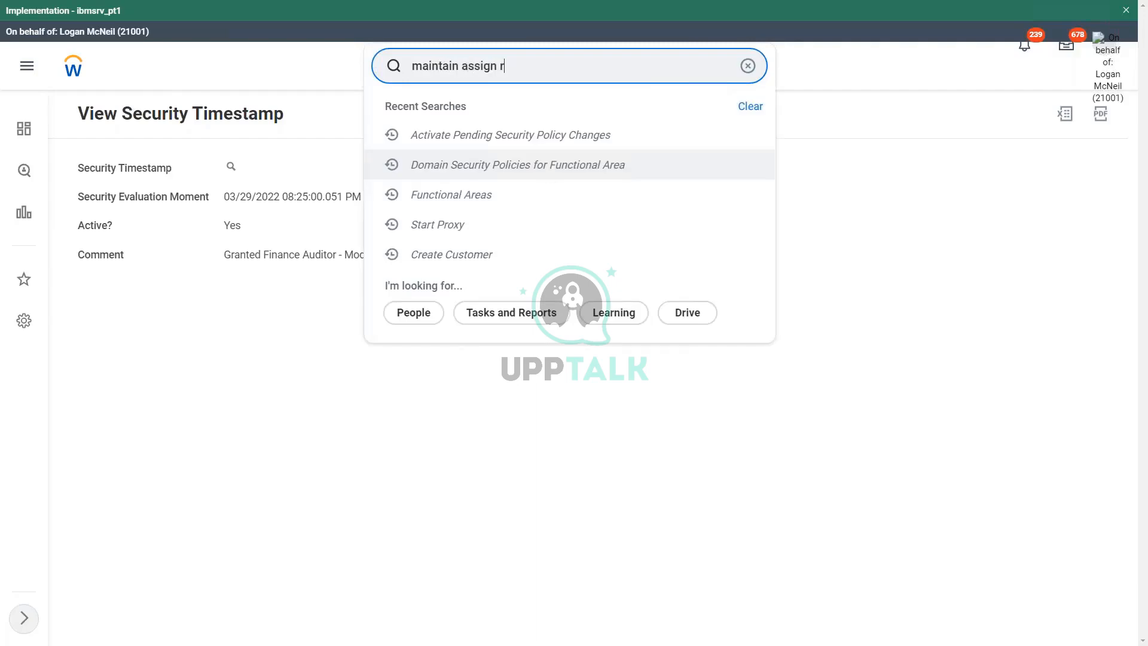